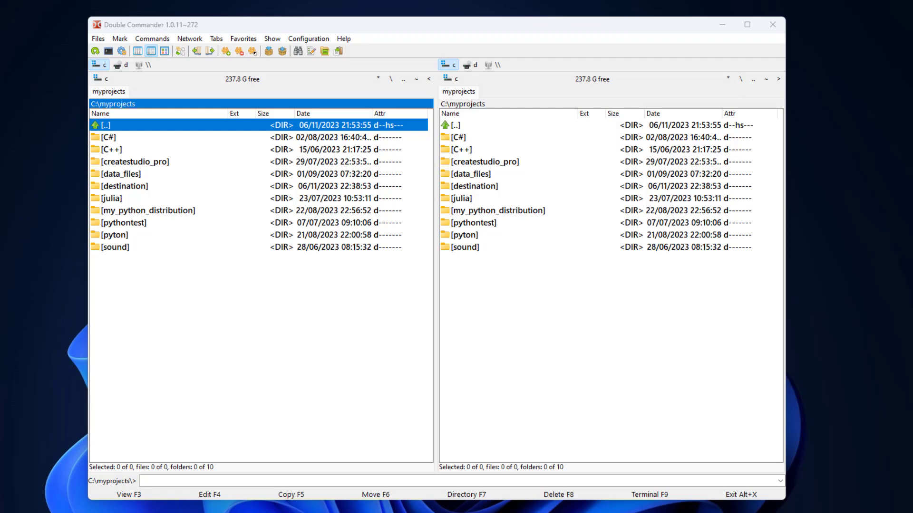
Open the destination folder in the left panel and data_files in the right panel.
key("Down")
key("Down")
key("Down")
key("Down")
key("Down")
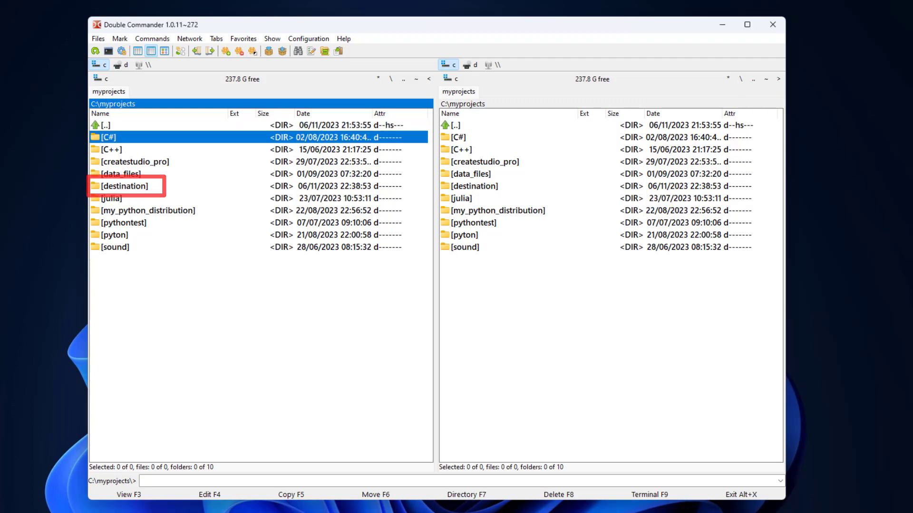
key("Return")
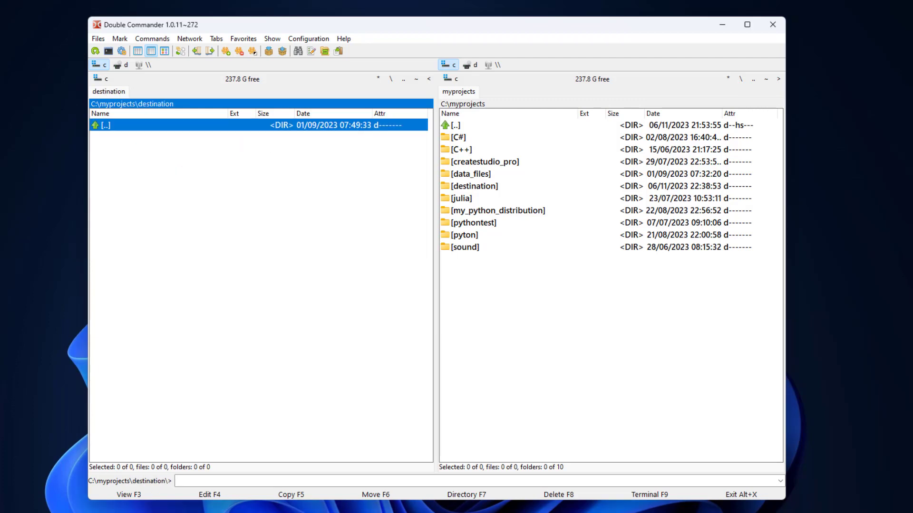
key("Tab")
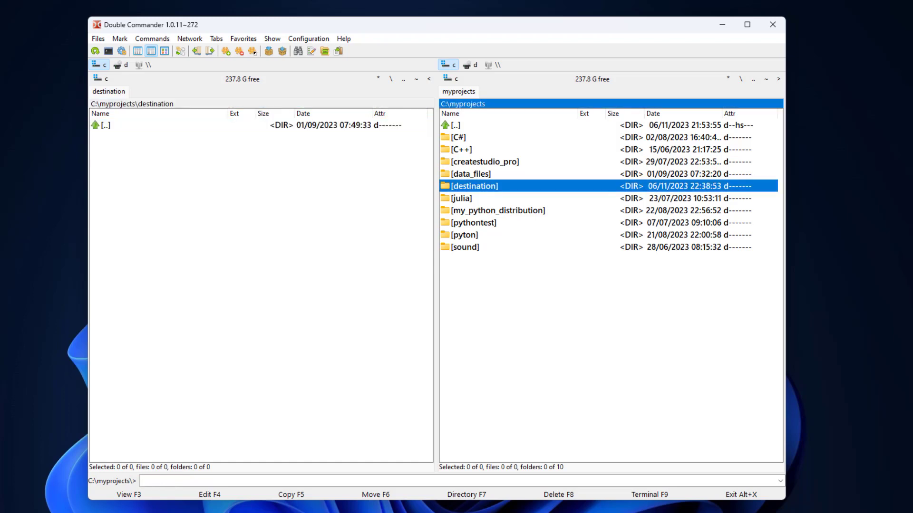
key("Up")
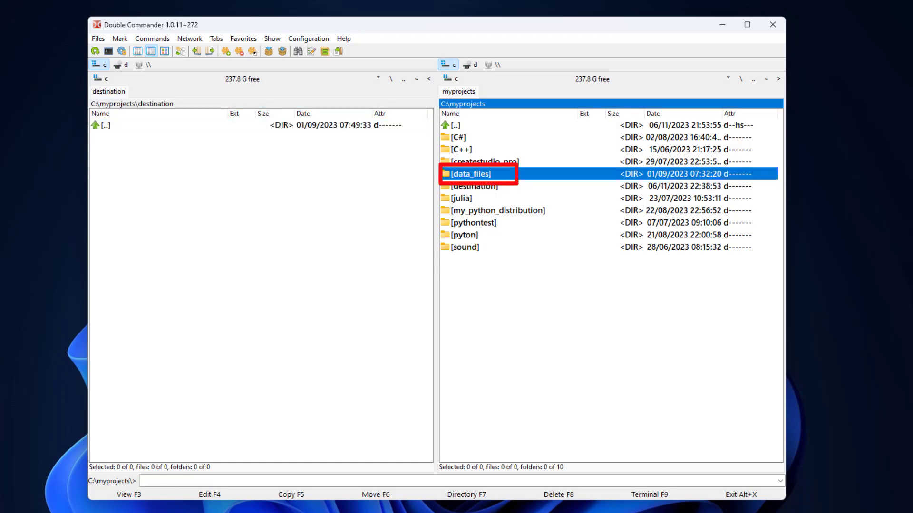
key("Return")
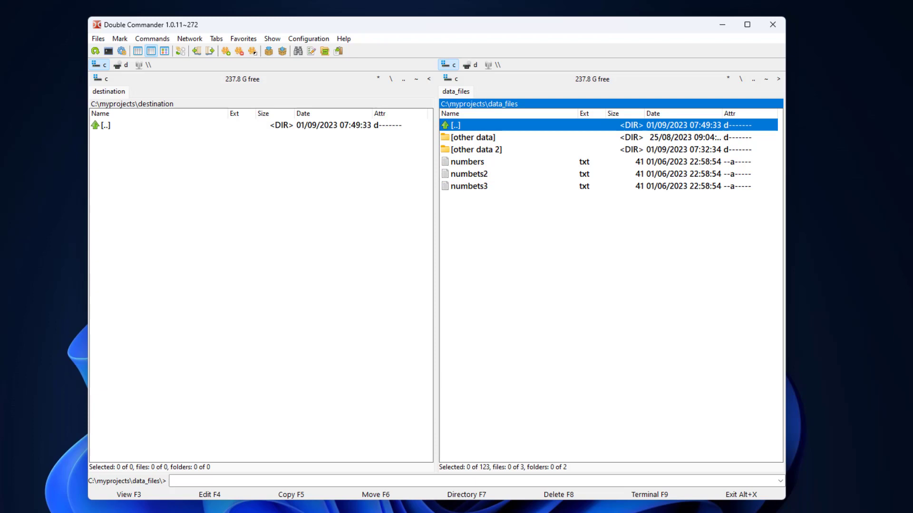
key("Down")
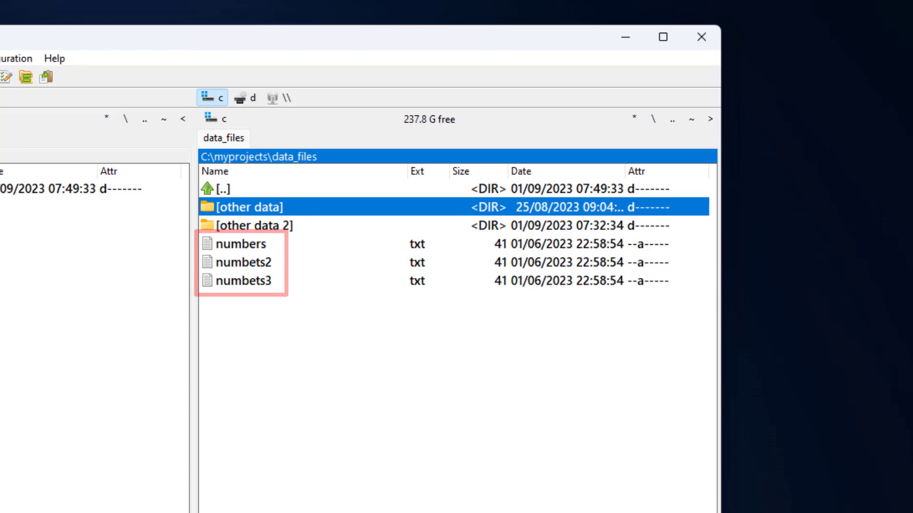
key("Return")
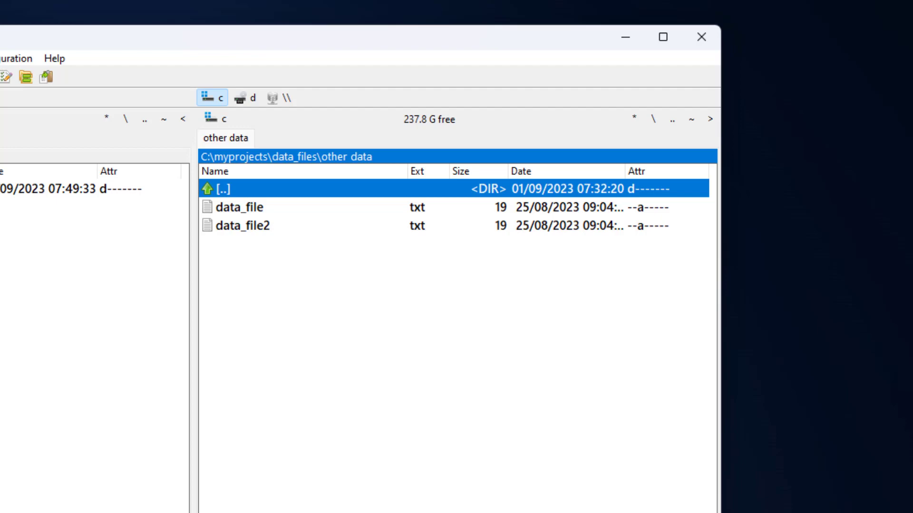
key("BackSpace")
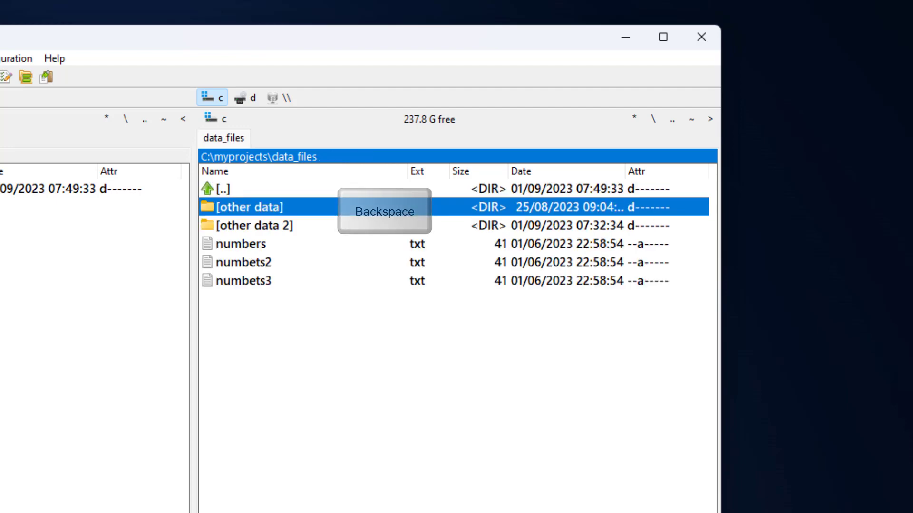
key("Down")
key("Return")
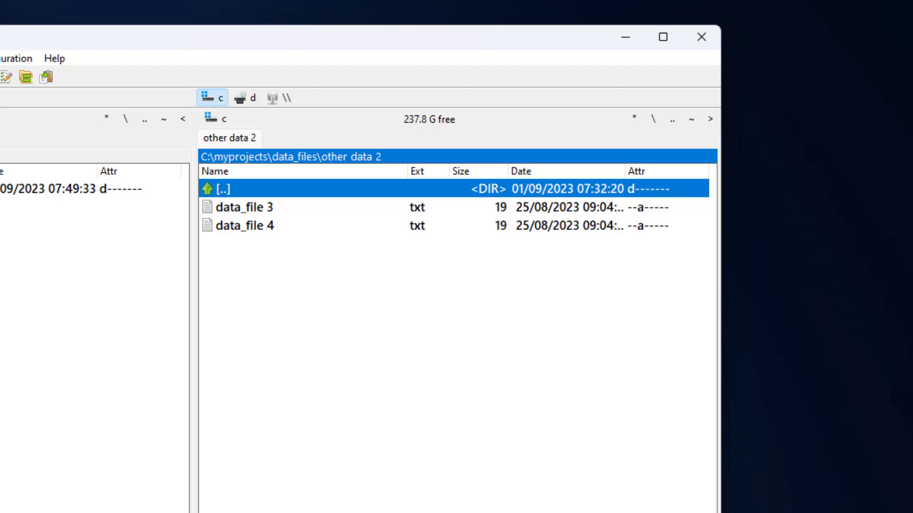
key("BackSpace")
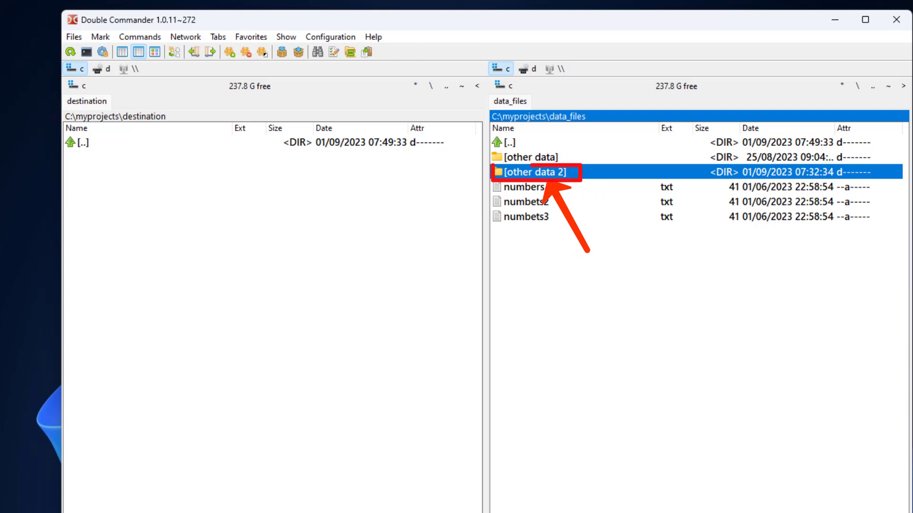
Copy the other data 2 folder from data_files into destination with F5.
key("F5")
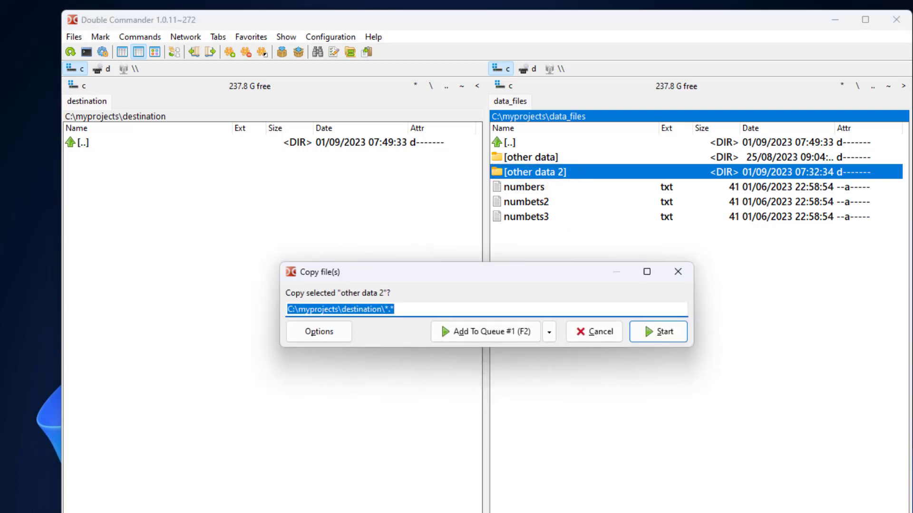
key("Return")
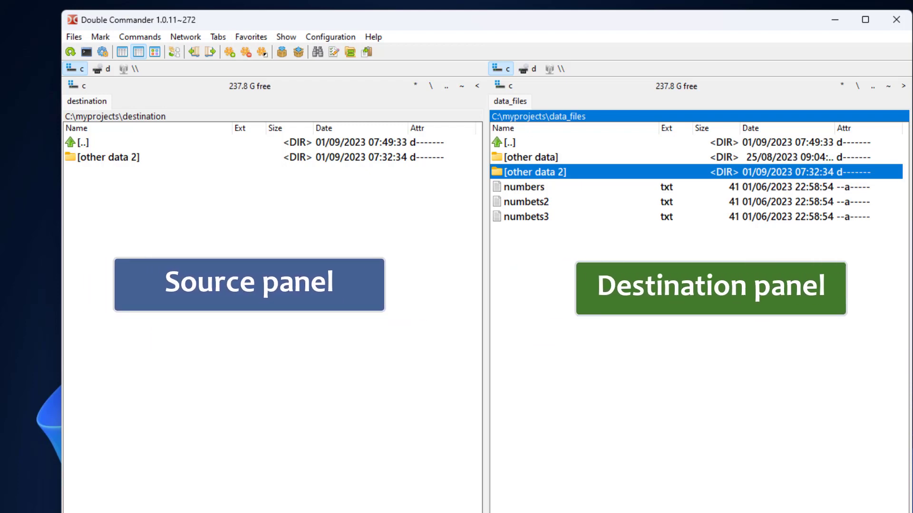
Check the copied other data 2 folder's files, then send it to the trash.
key("Tab")
left_click(109, 157)
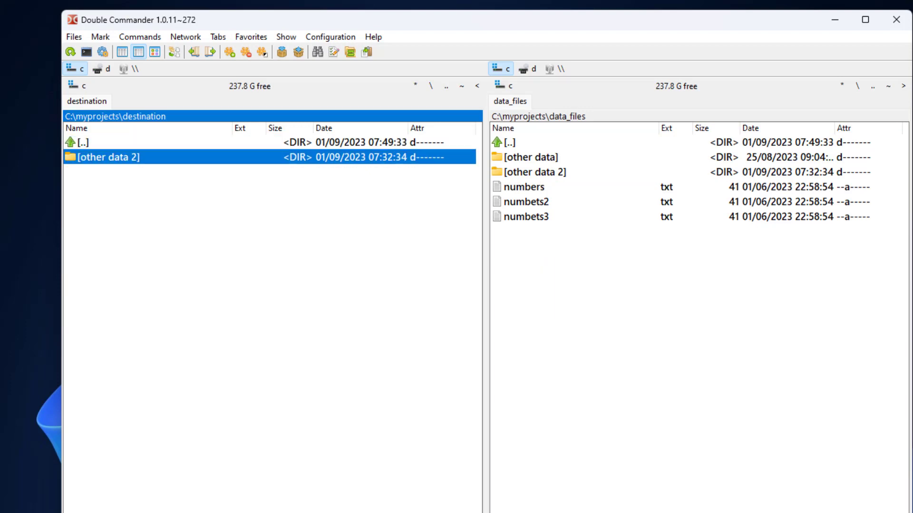
key("Return")
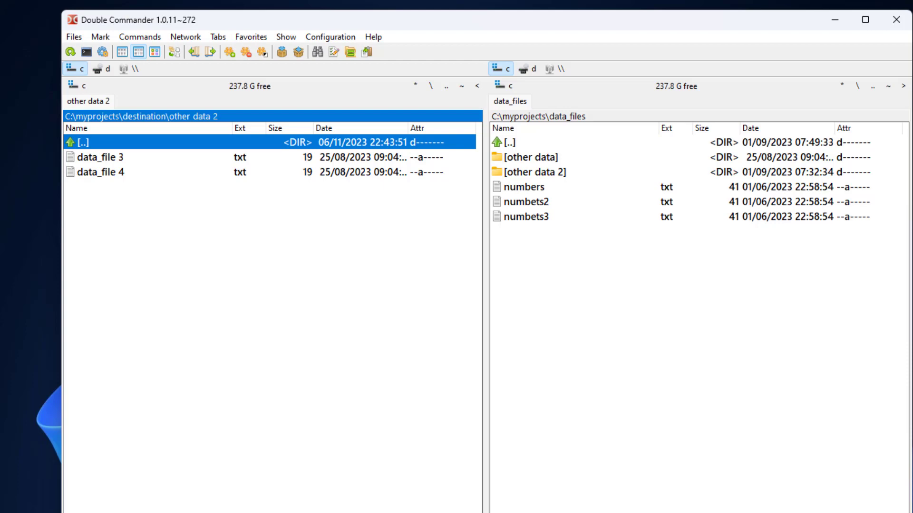
key("Return")
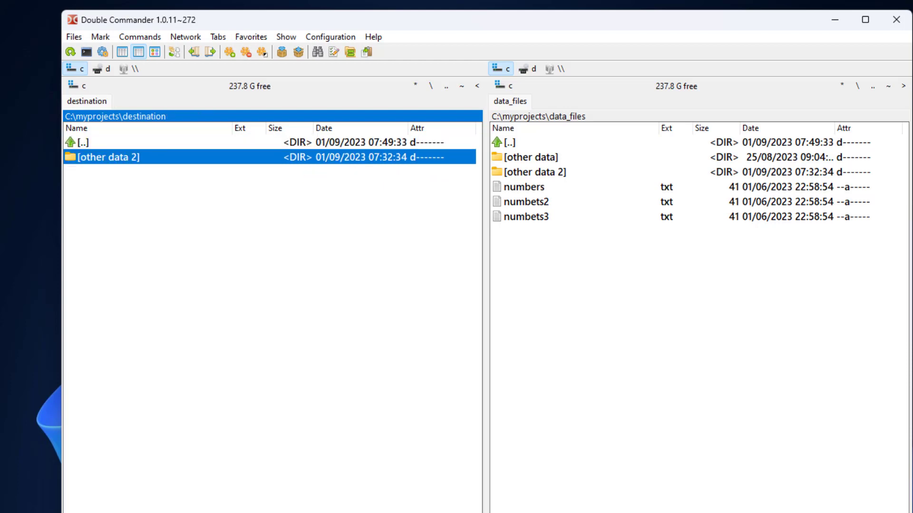
key("Delete")
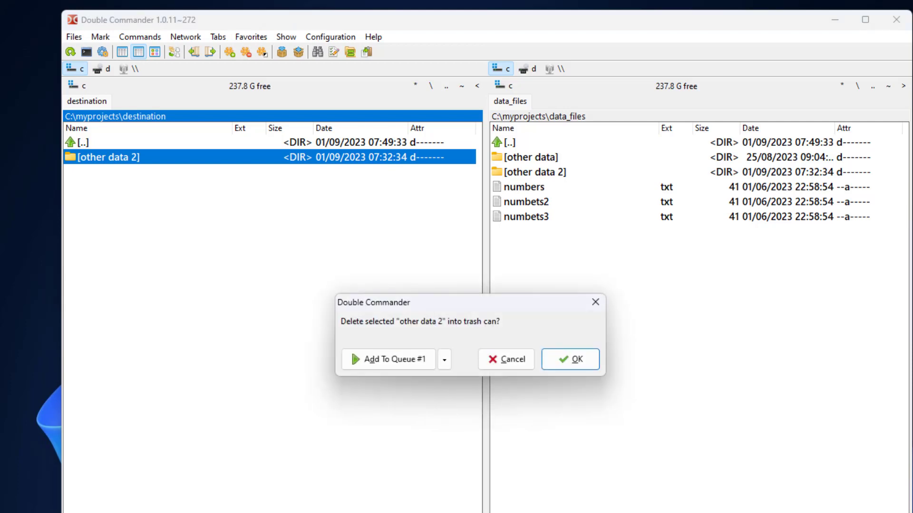
key("Return")
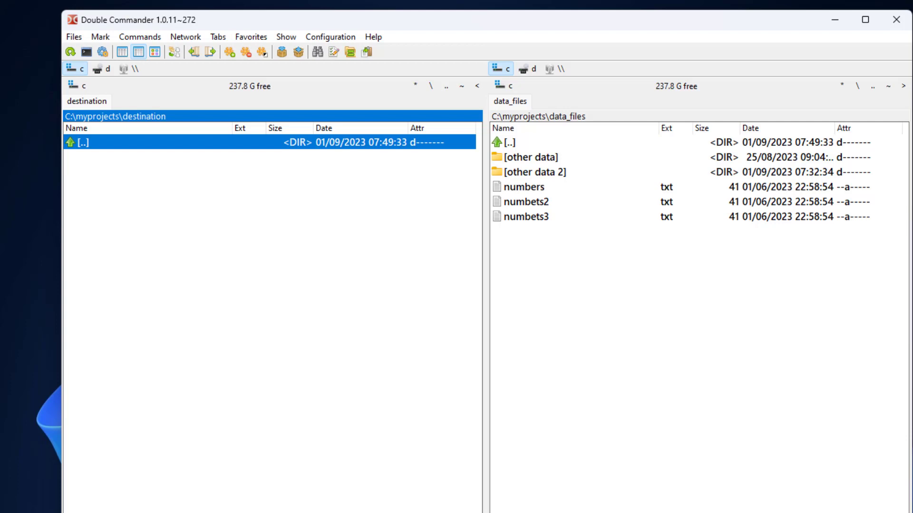
Mark all five items in data_files and copy them into destination.
key("Tab")
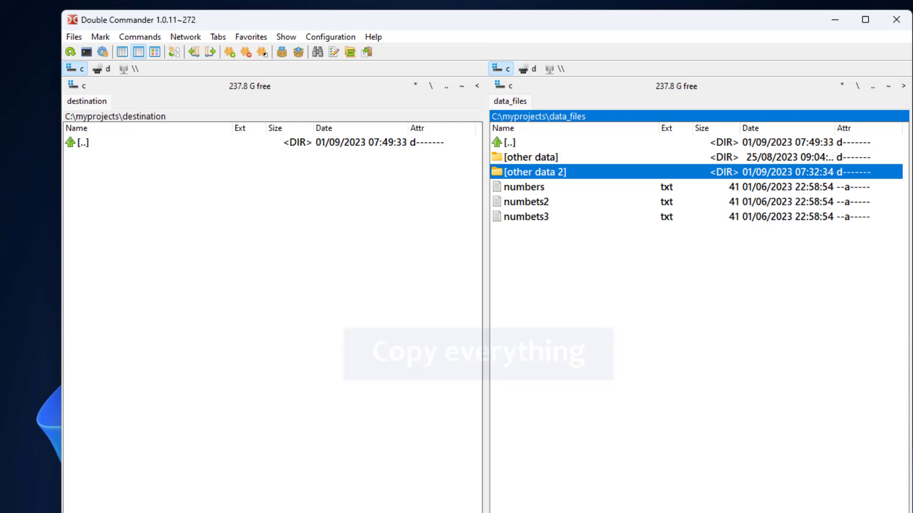
key("Up")
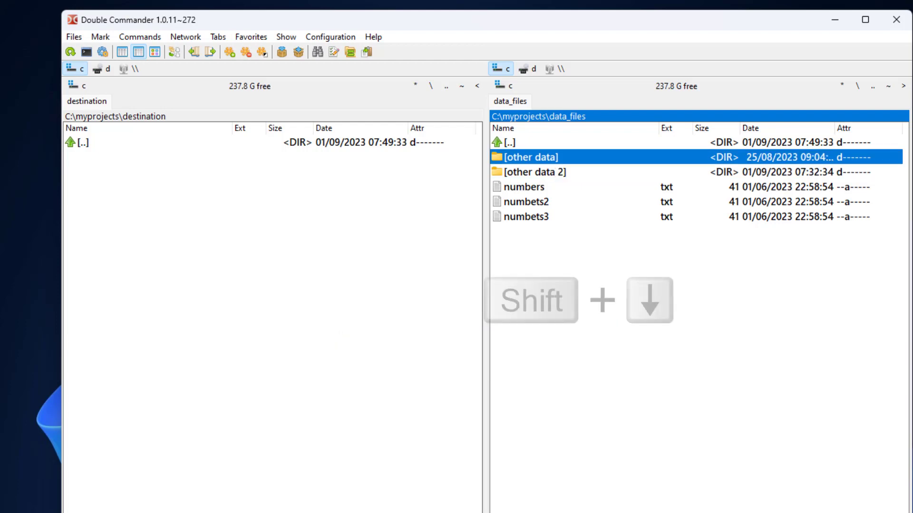
key("shift+Down")
key("shift+Down")
key("shift+Down")
key("shift+Down")
key("shift+Down")
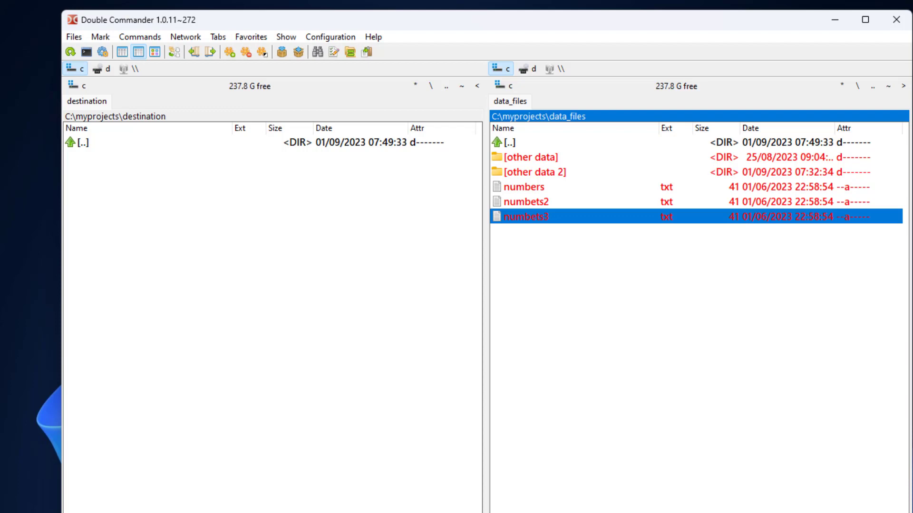
key("shift+Up")
key("shift+Up")
key("shift+Up")
key("shift+Up")
key("shift+Up")
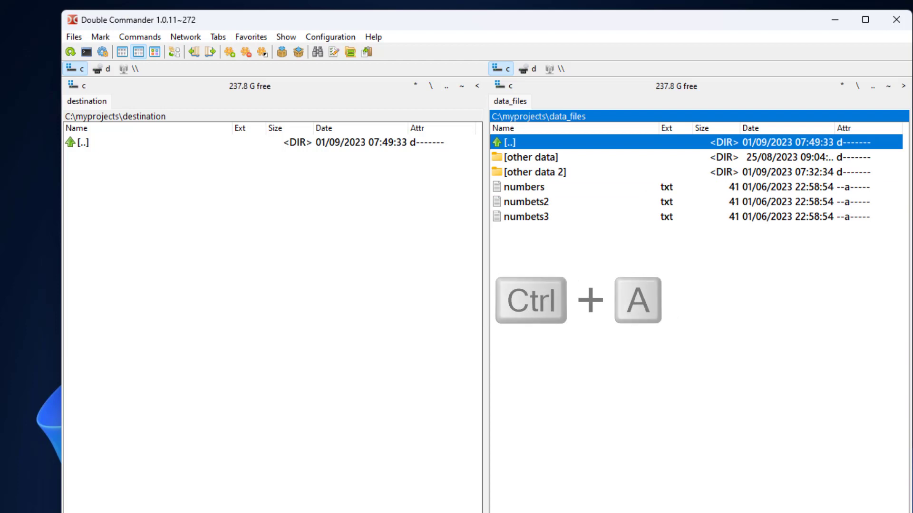
key("ctrl+a")
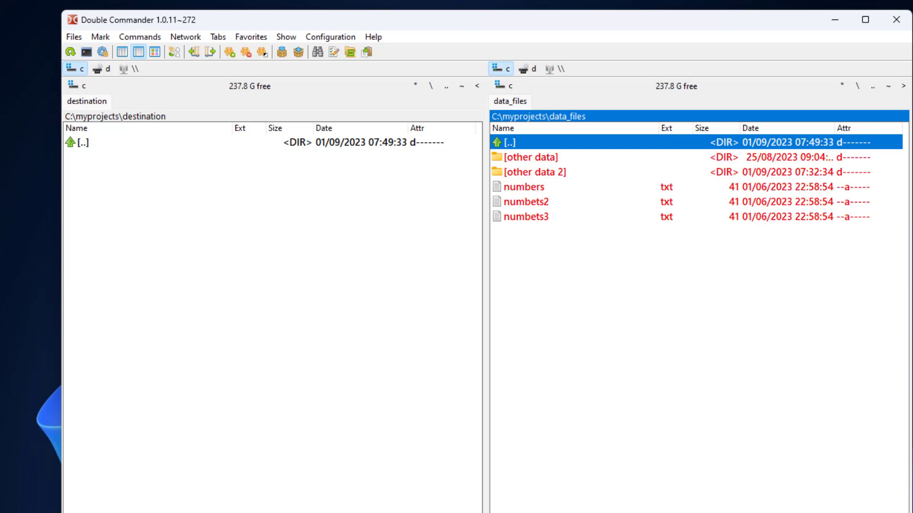
key("Down")
key("F5")
key("Return")
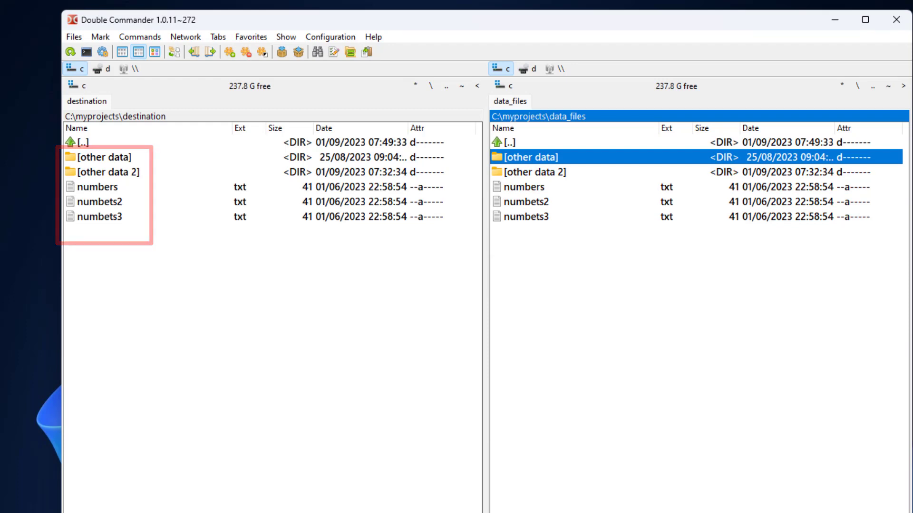
Look inside the copied other data and other data 2 folders in destination.
key("Tab")
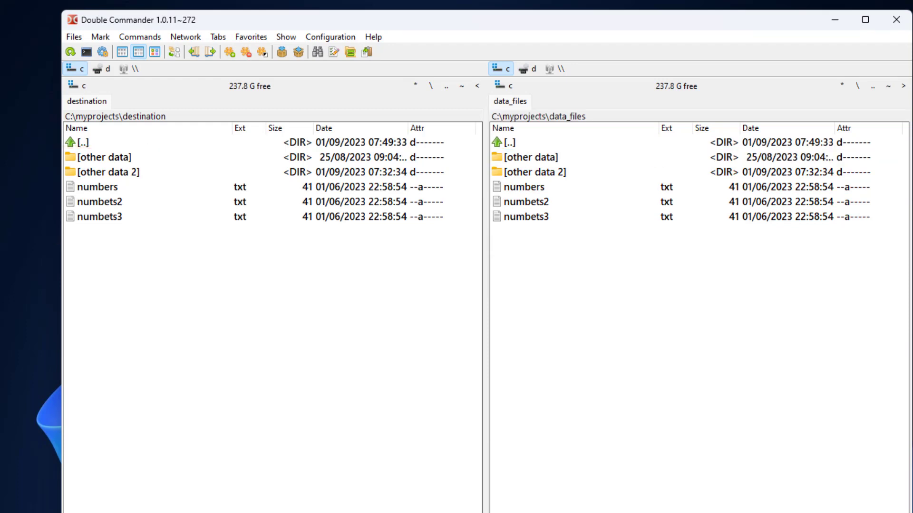
key("Down")
key("Return")
key("Return")
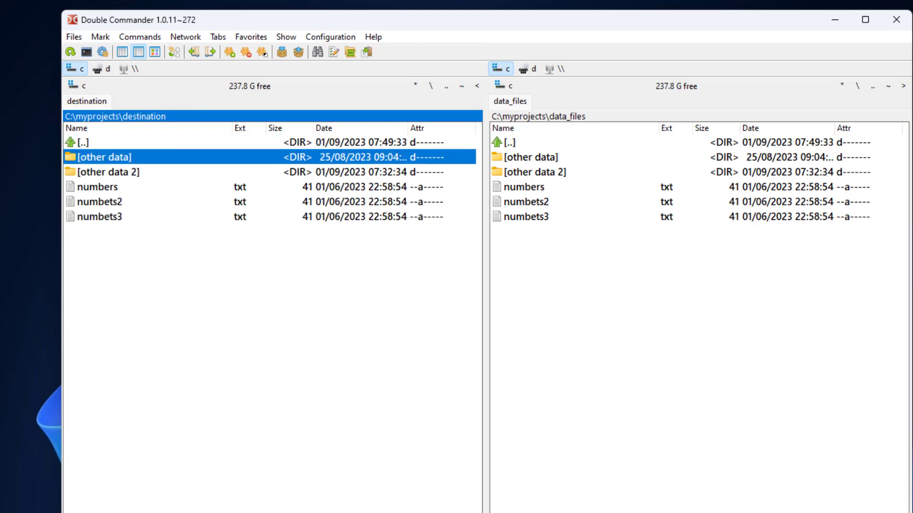
key("Down")
key("Return")
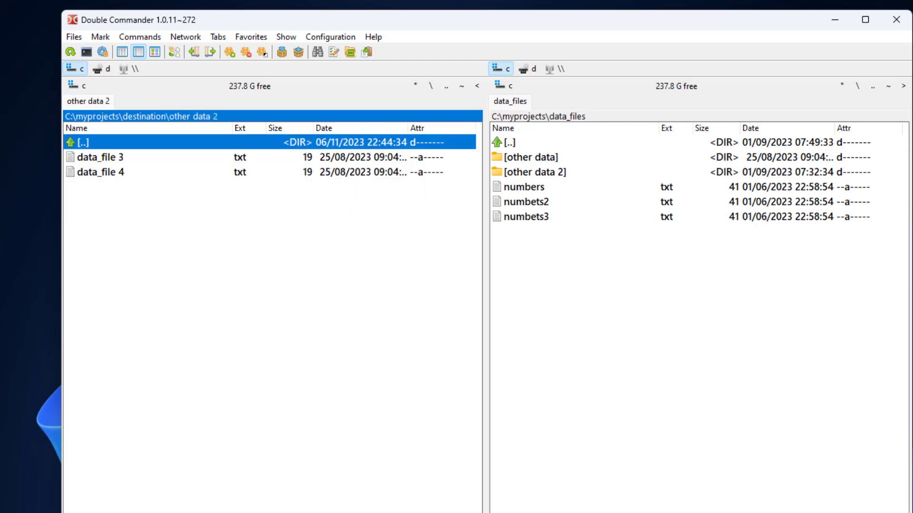
key("Return")
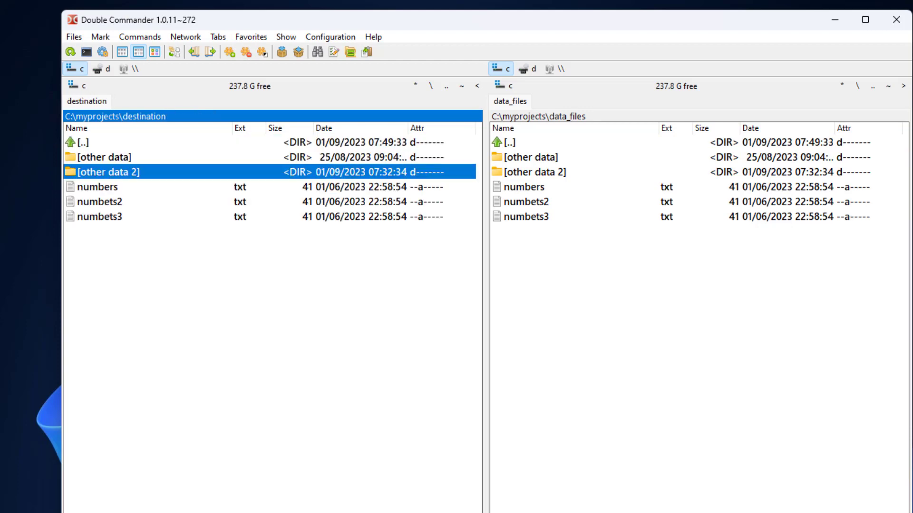
Mark all five copied items in destination and send them to the trash.
key("ctrl+a")
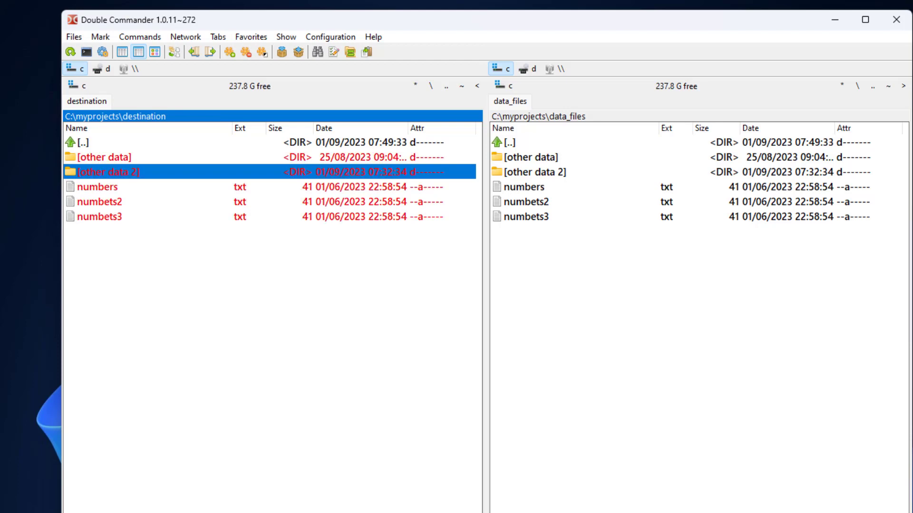
key("Delete")
key("Return")
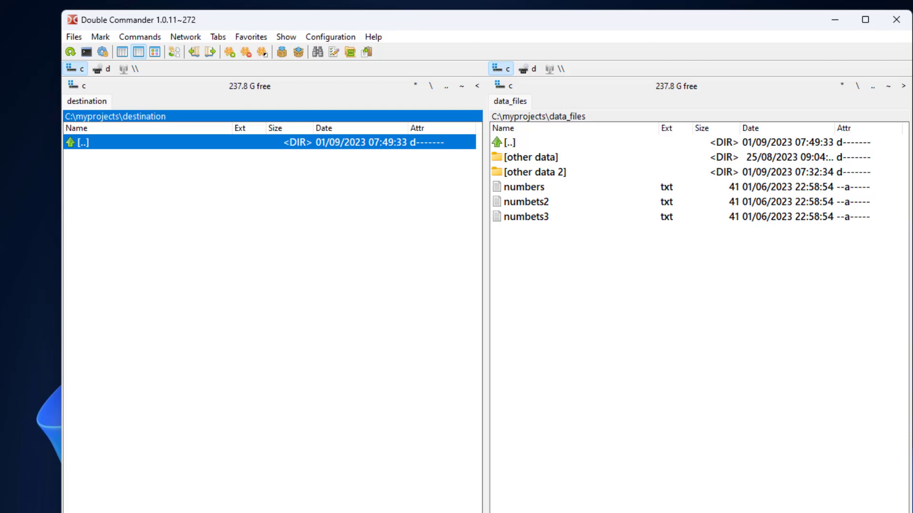
Mark all in data_files, clear marks with Mark > Unselect All, then mark other data.
key("Tab")
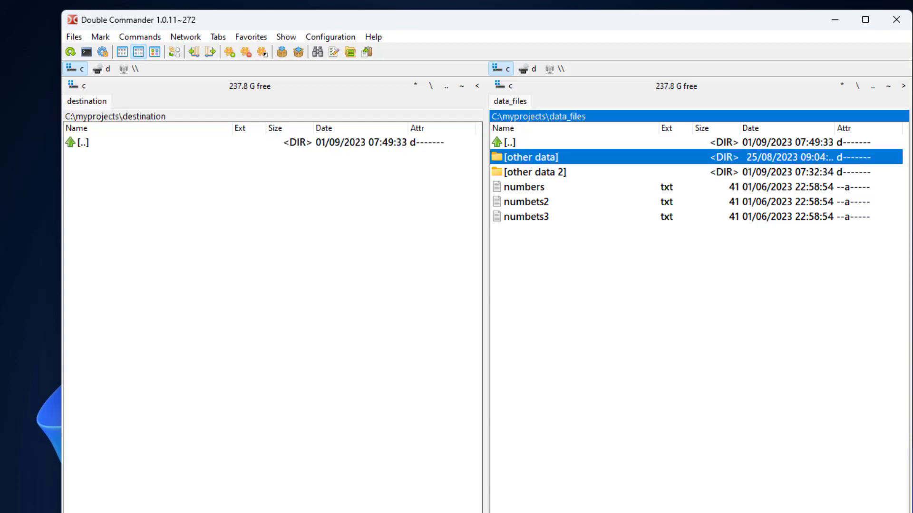
key("ctrl+a")
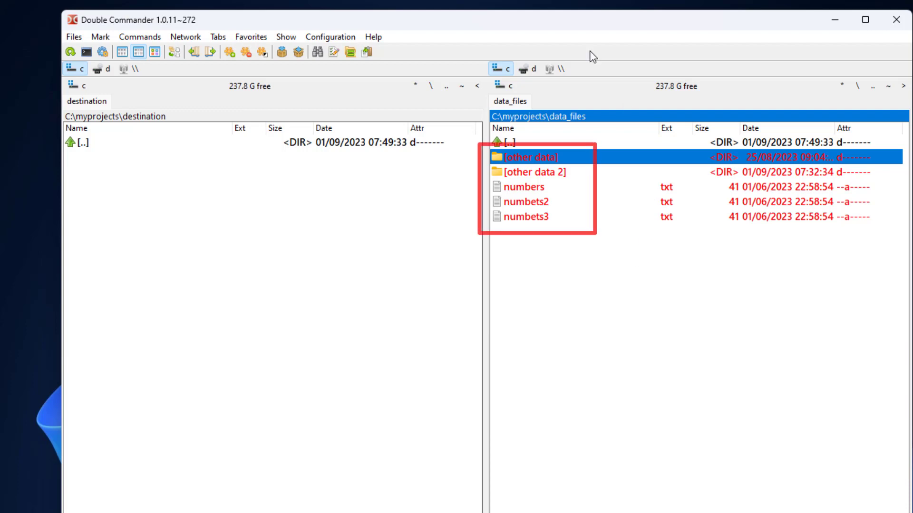
left_click(103, 38)
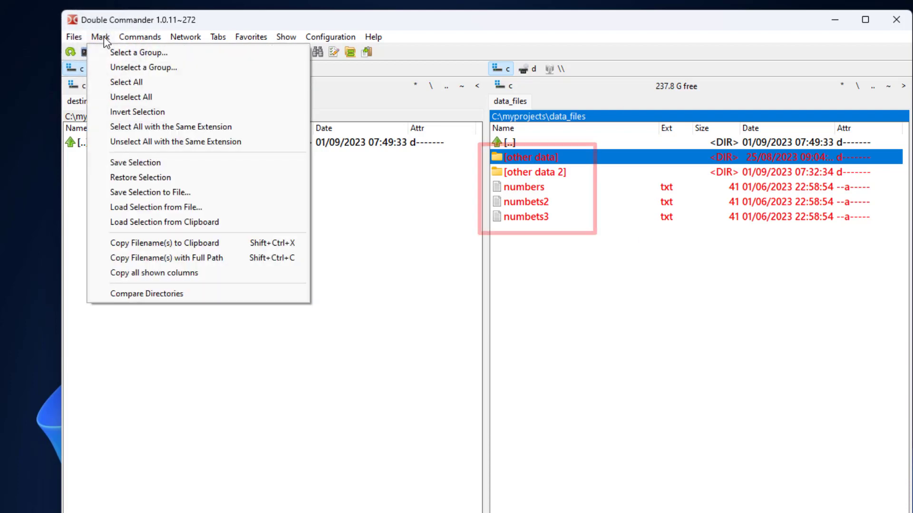
left_click(108, 96)
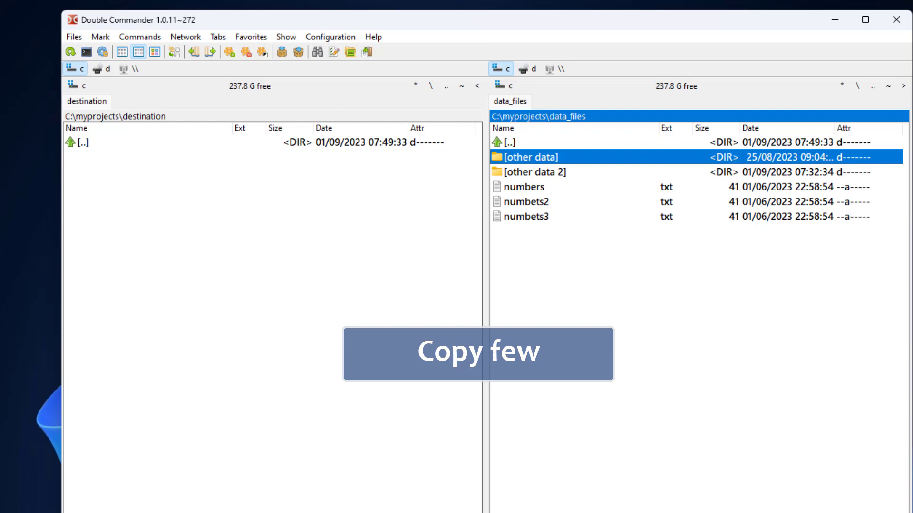
key("Insert")
Mark numbets2 and numbets3 too and copy the three items into destination.
left_click(526, 201)
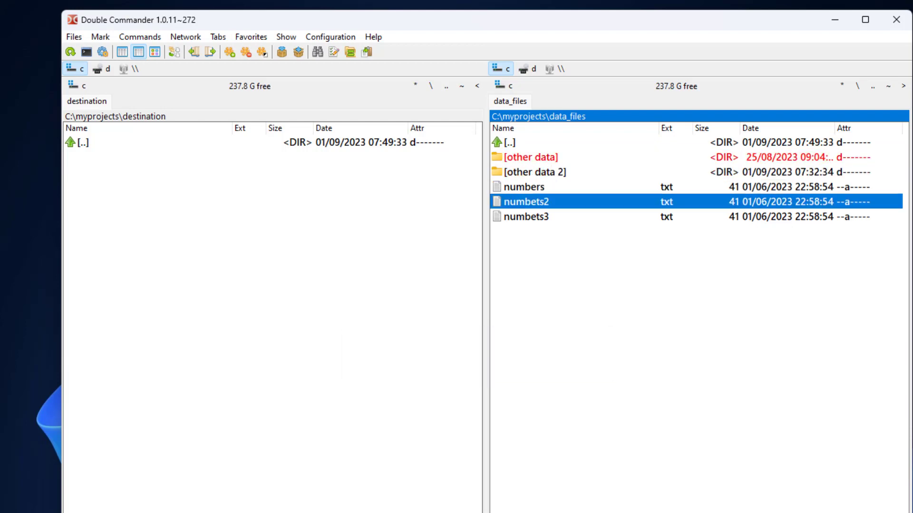
key("Insert")
key("Insert")
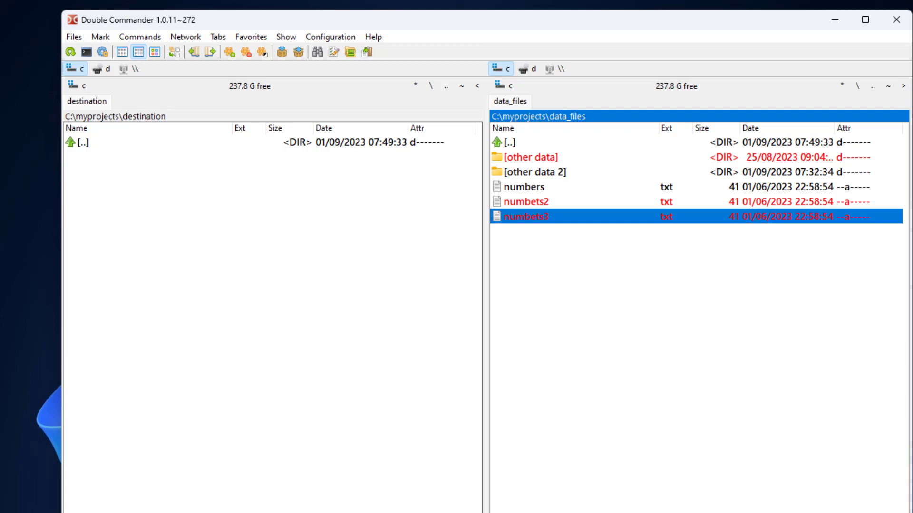
key("F5")
key("Return")
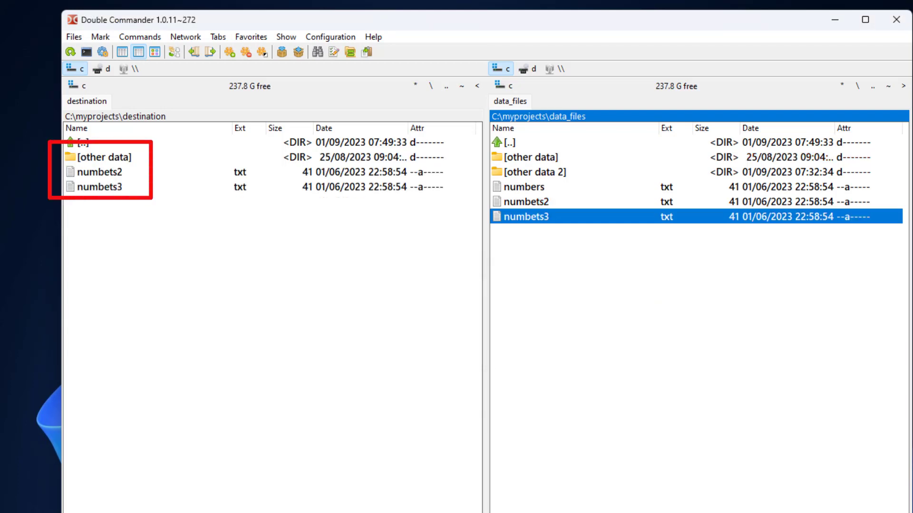
Mark the copied other data, numbets2 and numbets3 in destination and trash them.
key("Tab")
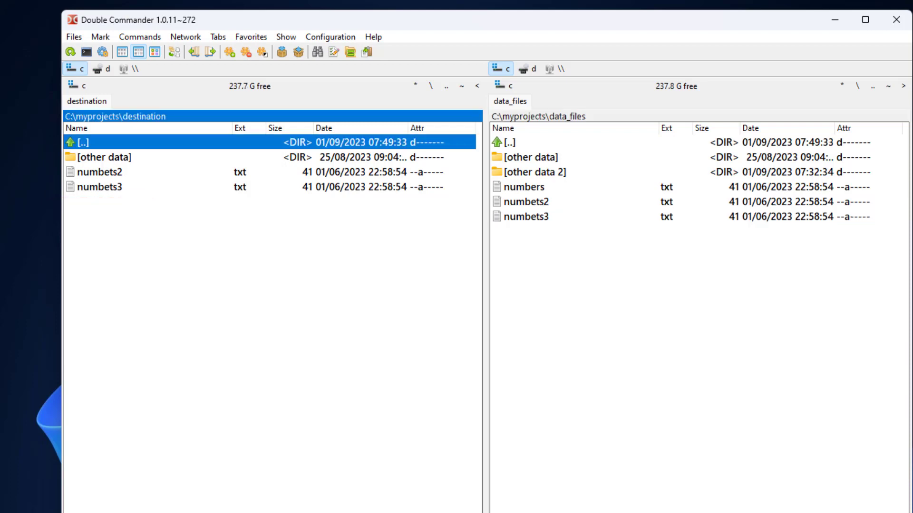
key("Down")
key("Insert")
key("Insert")
key("Insert")
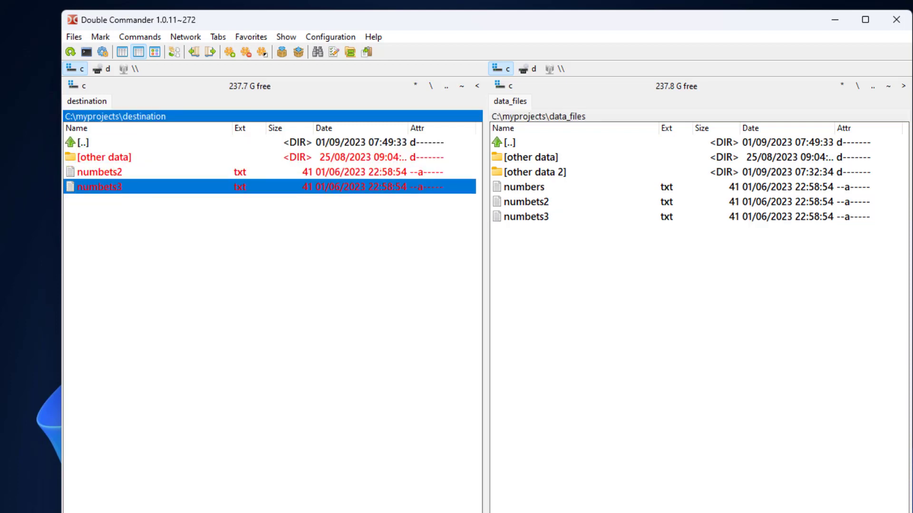
key("Delete")
key("Return")
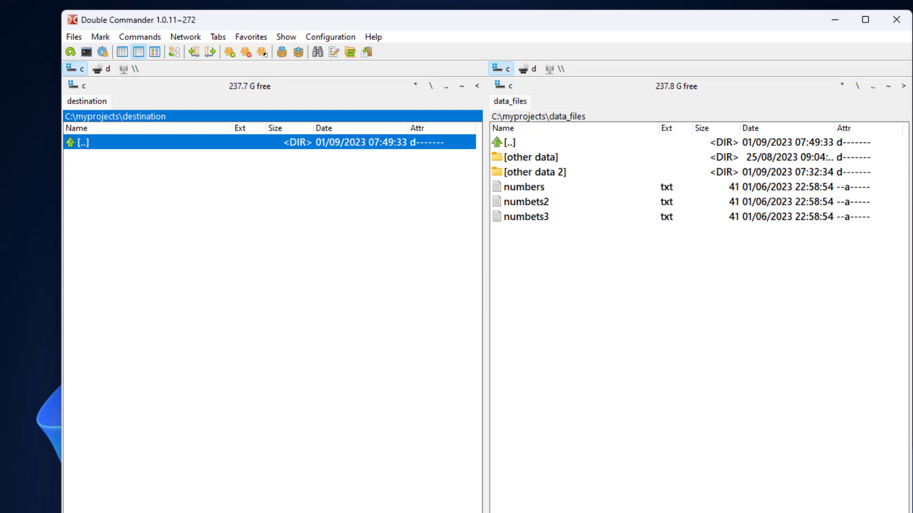
Browse into the data_files subfolders and return to the top level.
key("Tab")
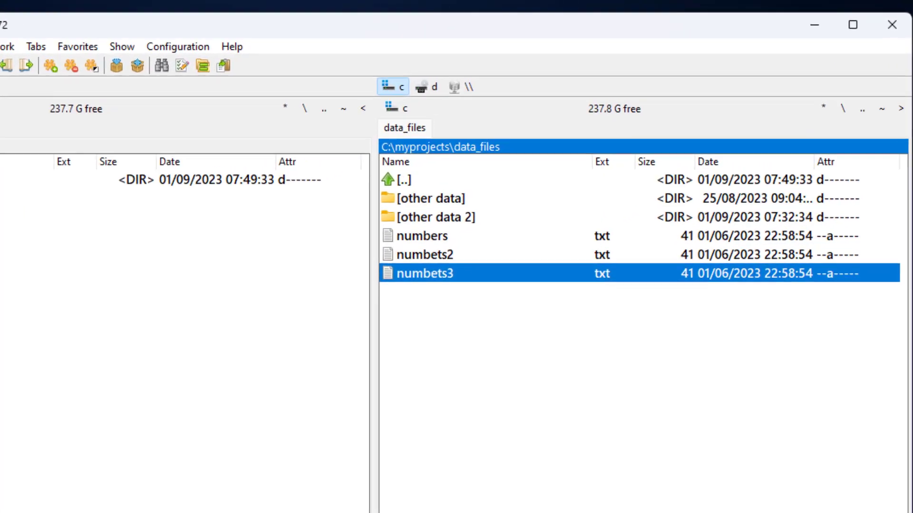
key("Up")
key("Up")
key("Up")
key("Up")
key("Return")
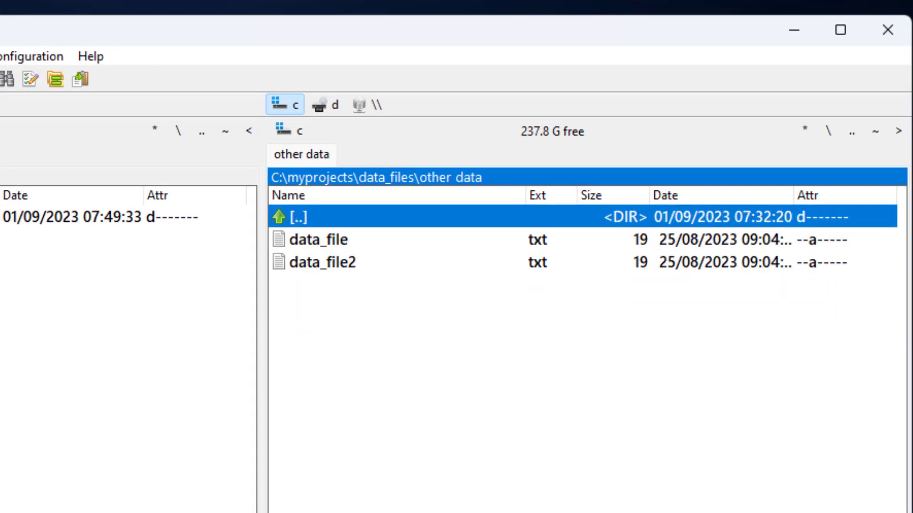
key("Return")
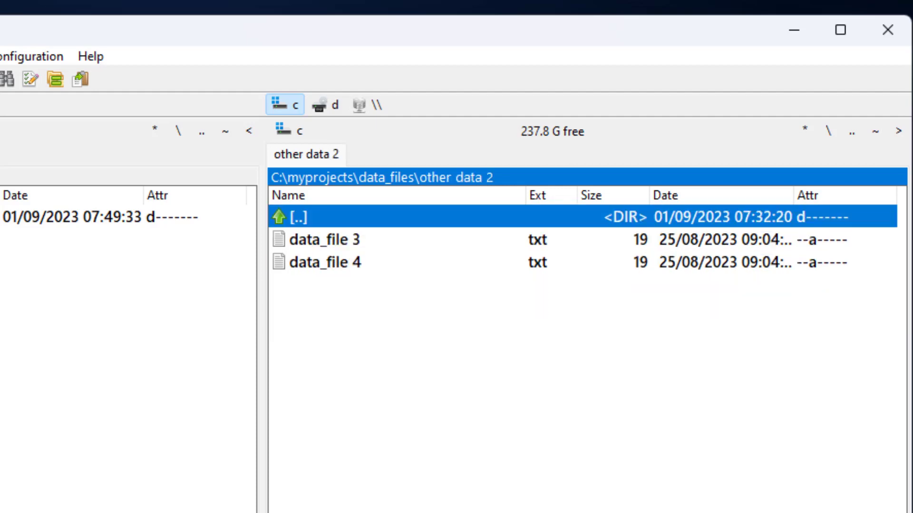
key("Return")
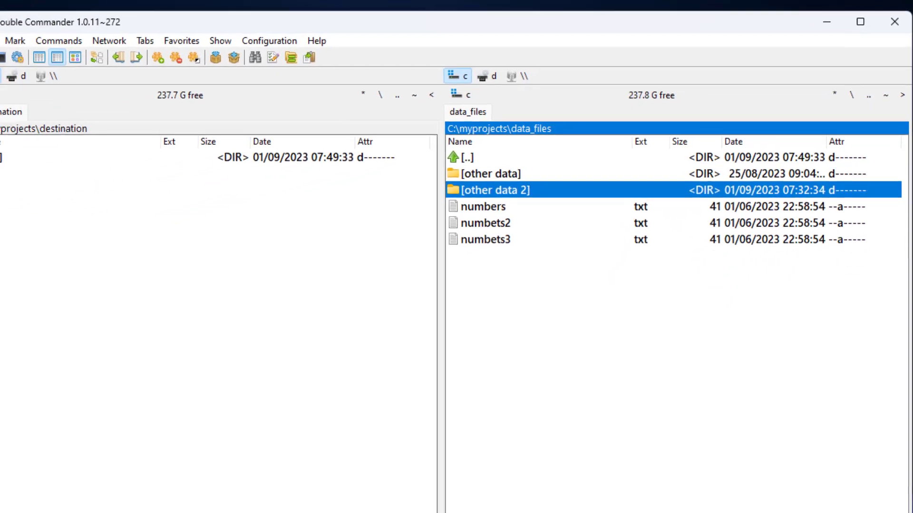
Copy data_file from the other data folder into destination.
key("Up")
key("Return")
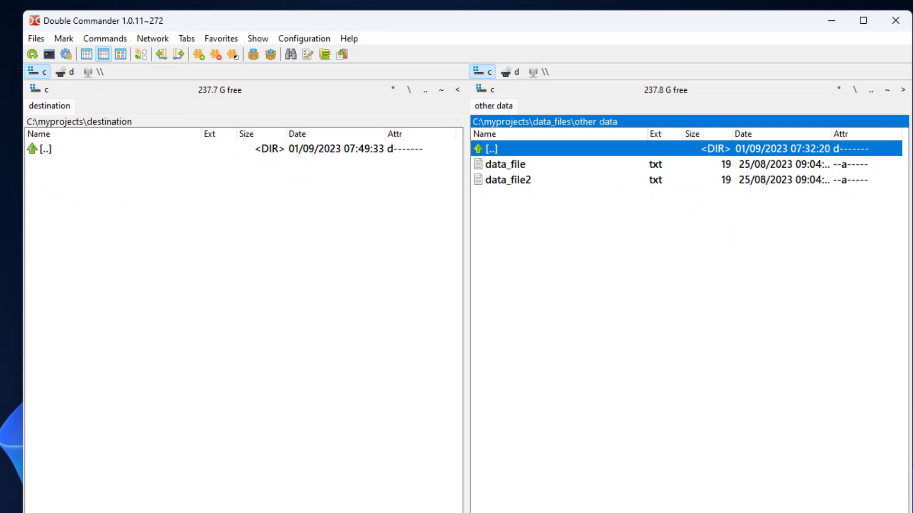
key("Down")
key("F5")
key("Return")
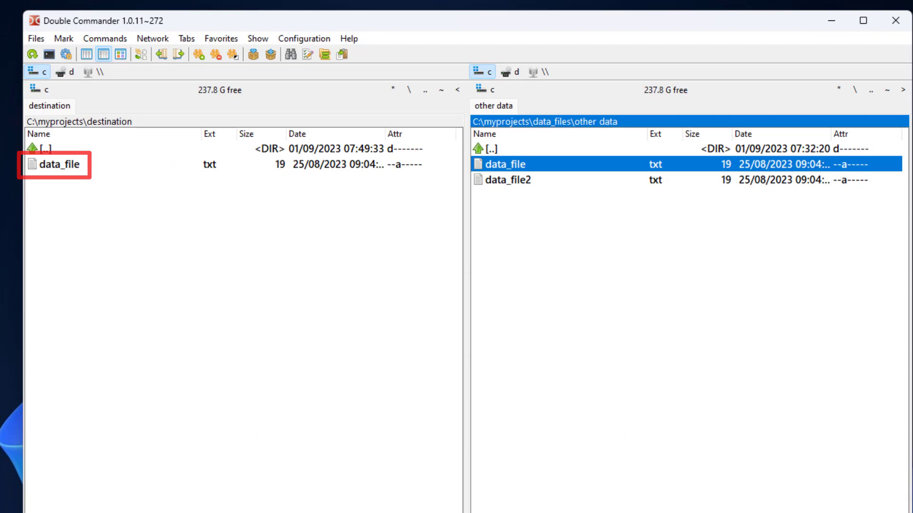
Copy data_file 3 from the other data 2 folder into destination.
key("BackSpace")
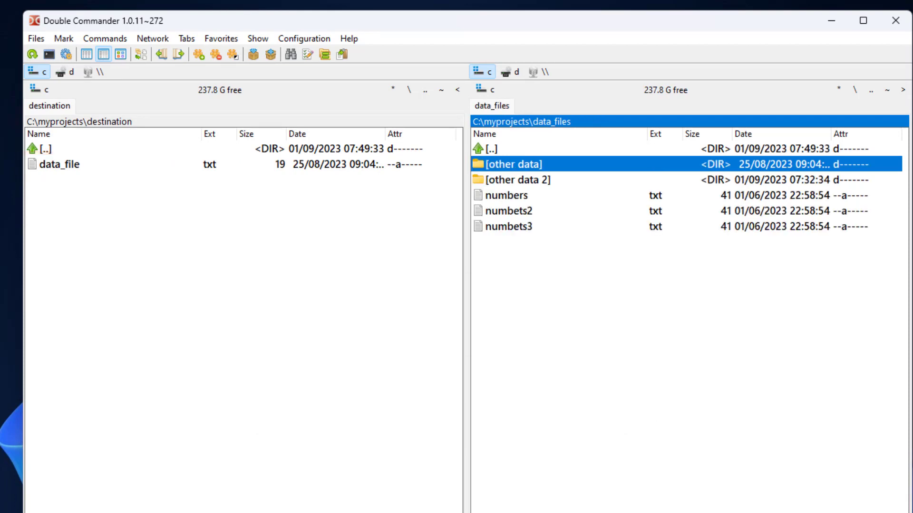
key("Down")
key("Return")
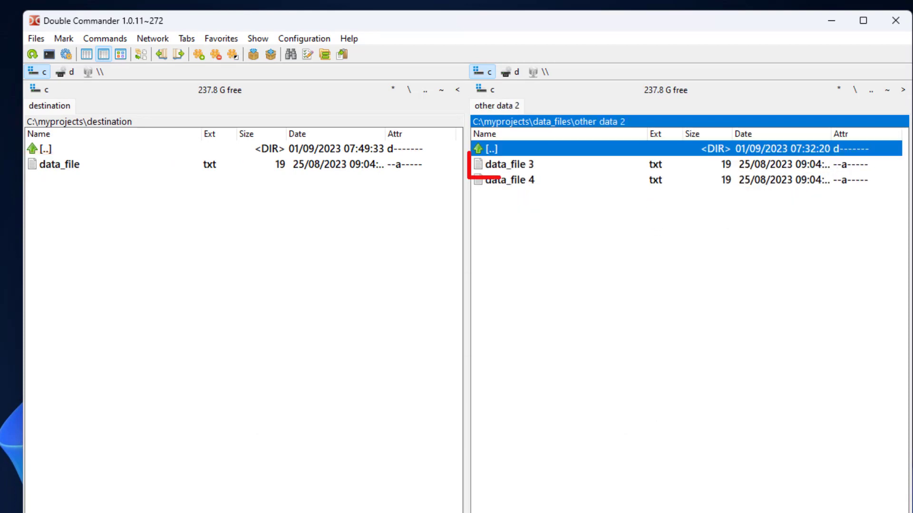
key("Down")
key("F5")
key("Return")
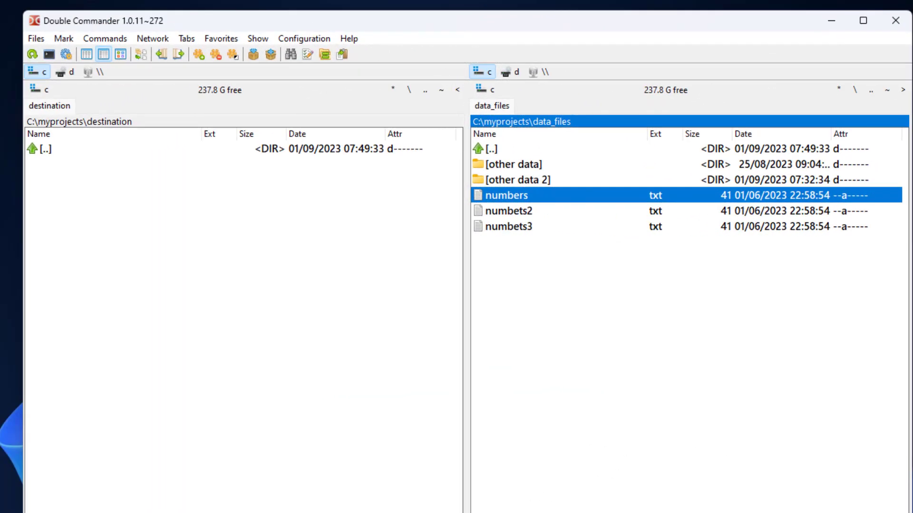
left_click(108, 39)
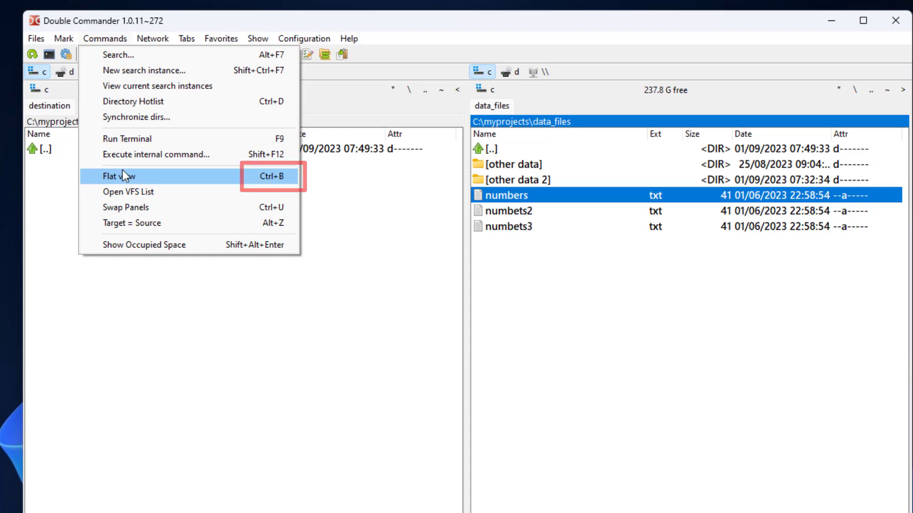
mouse_move(305, 38)
key("Escape")
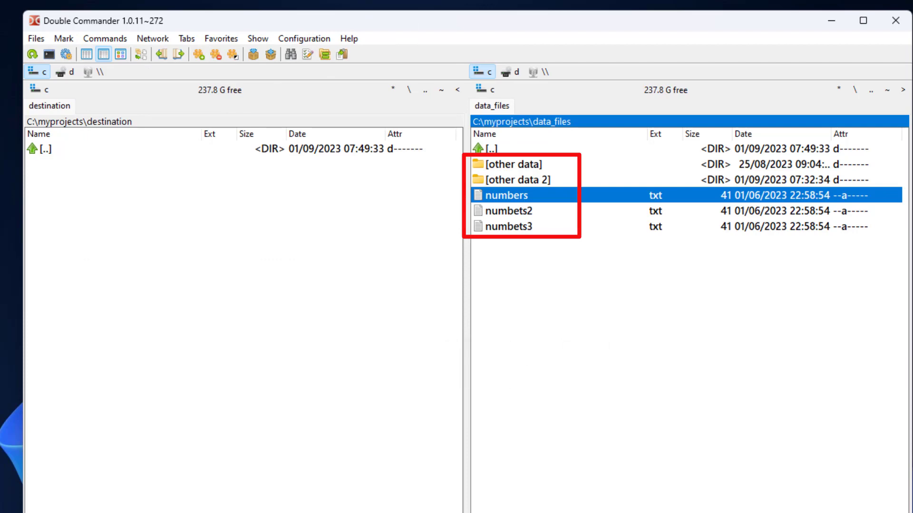
Switch data_files to flat view with Ctrl+B and mark data_file 3 and data_file.
key("ctrl+b")
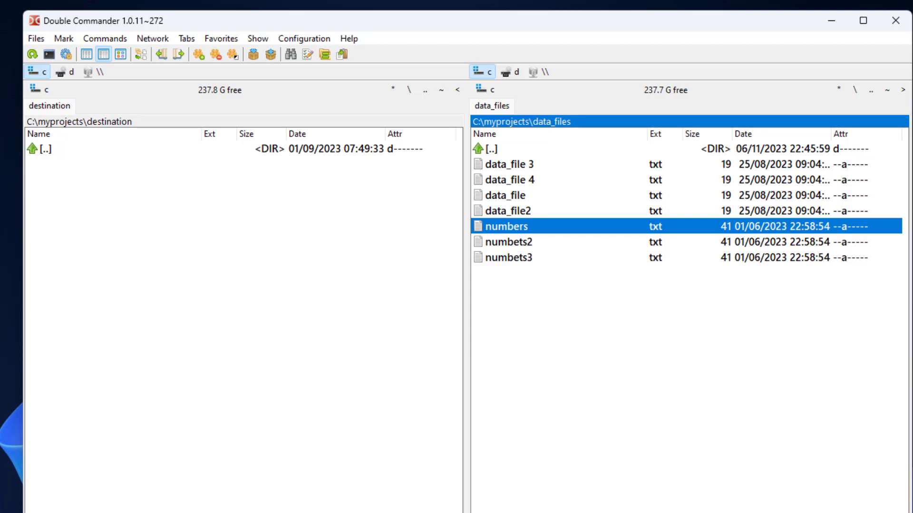
key("Up")
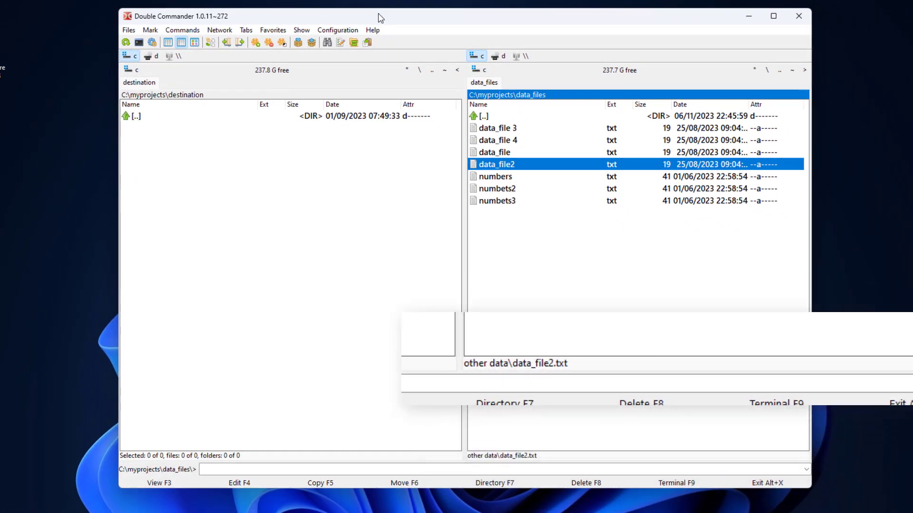
key("Up")
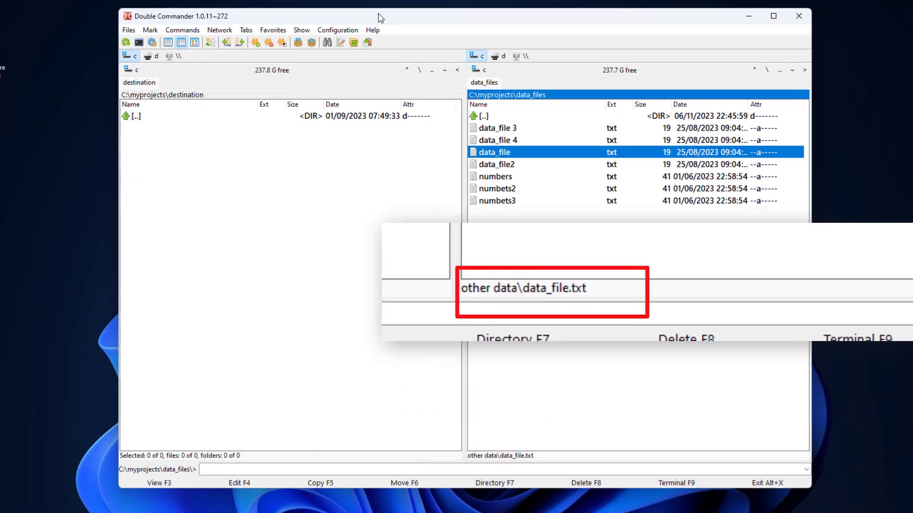
key("Up")
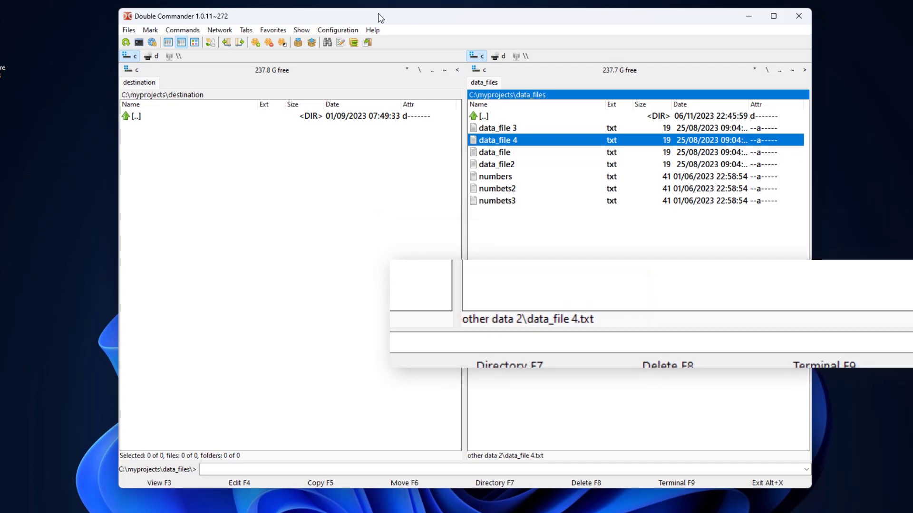
key("Up")
key("Insert")
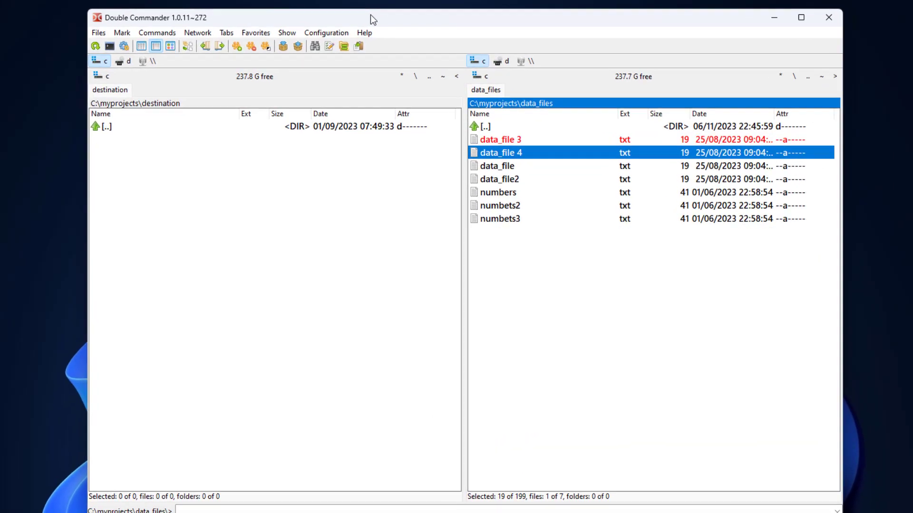
key("Down")
key("Insert")
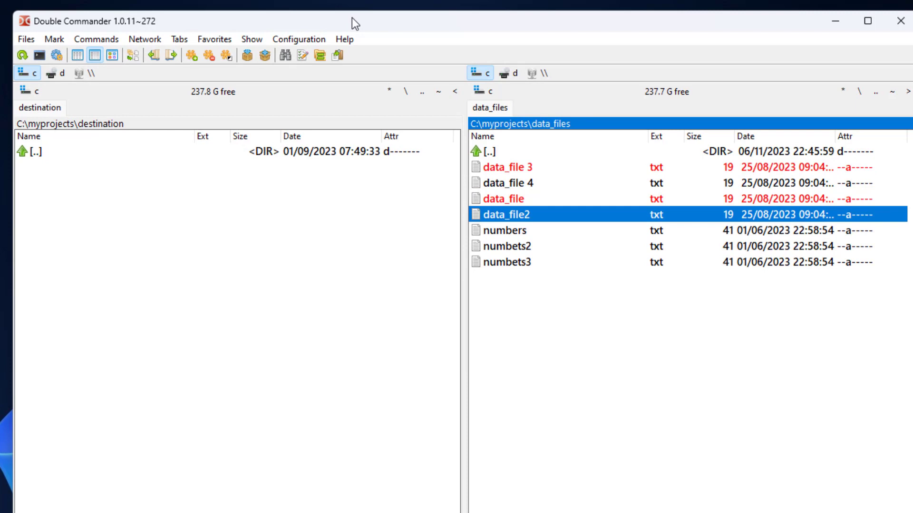
Mark numbers as well and copy the three marked files into destination.
key("Down")
key("Down")
key("Up")
key("Insert")
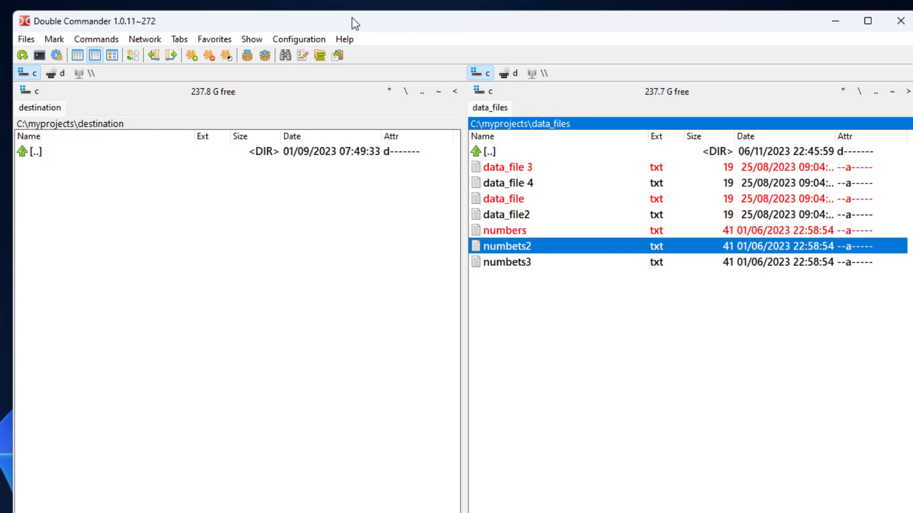
key("F5")
key("Return")
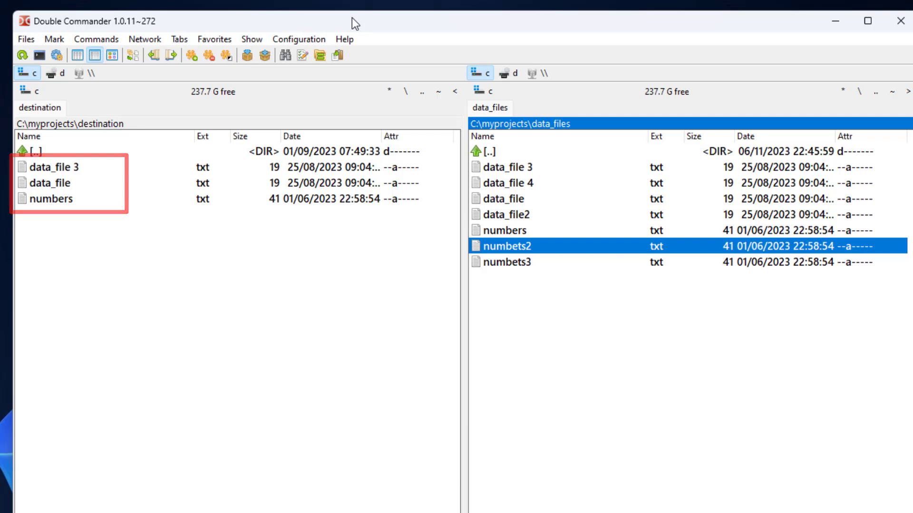
Toggle flat view off with Ctrl+B so data_files shows its normal folder listing.
key("ctrl+b")
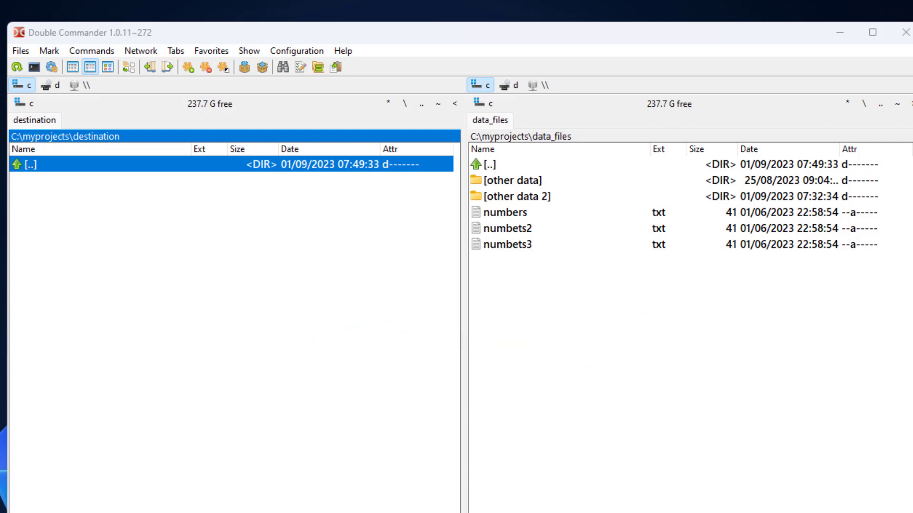
Move the files numbers and numbets2 from data_files into the destination panel with F6.
key("Tab")
key("shift+Up")
key("shift+Down")
key("shift+Down")
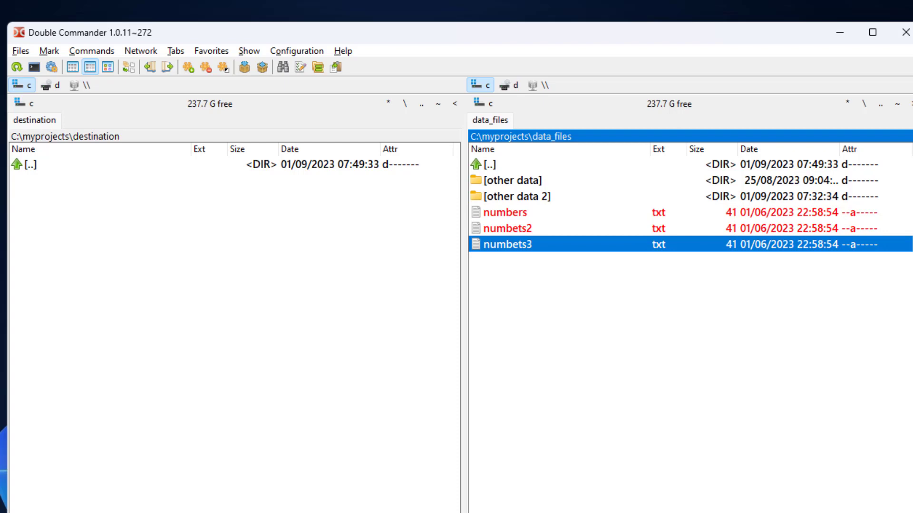
key("F6")
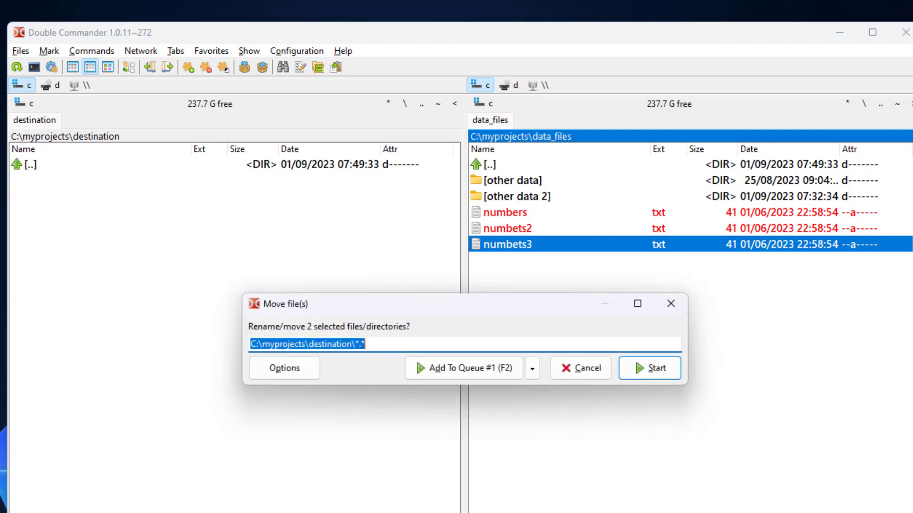
key("Return")
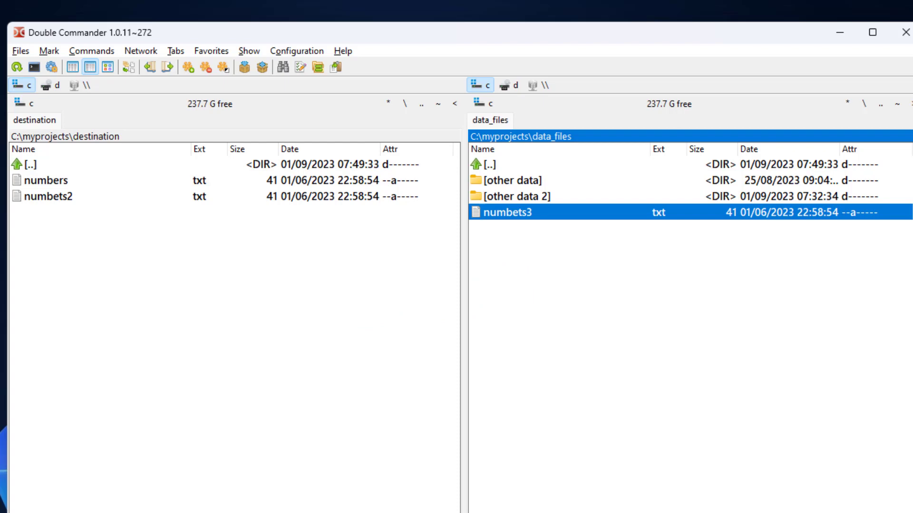
Select everything in destination and move numbers and numbets2 back into data_files with F6.
key("Tab")
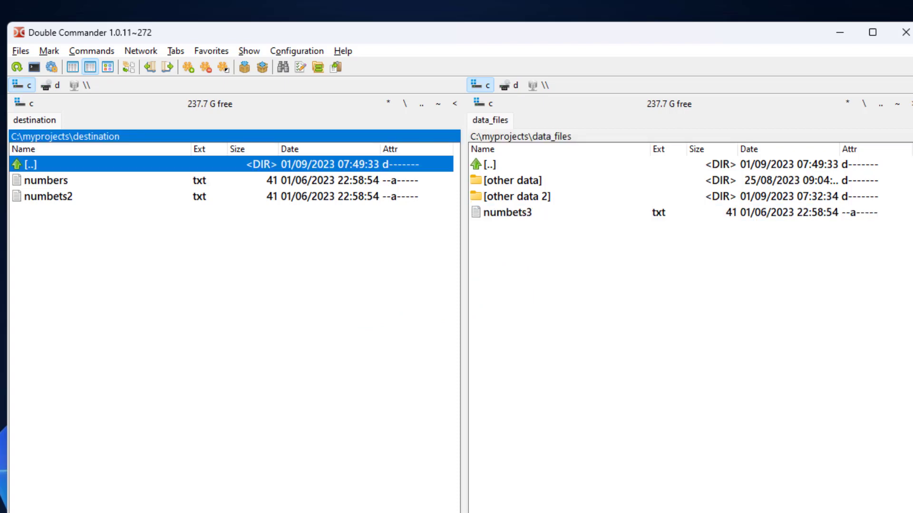
key("ctrl+a")
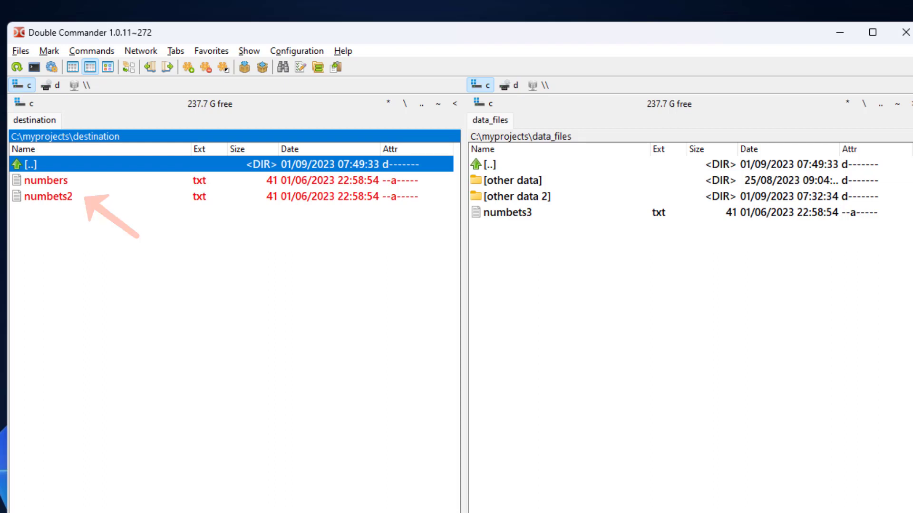
key("F6")
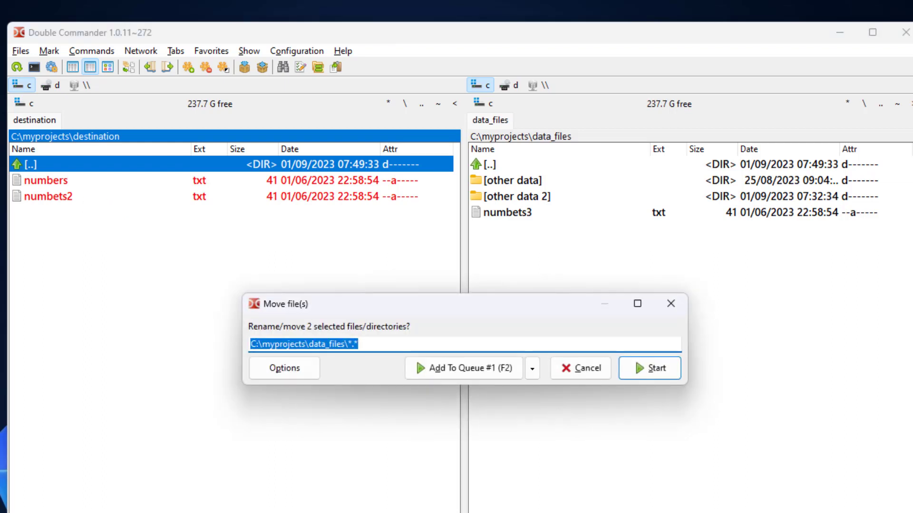
key("Return")
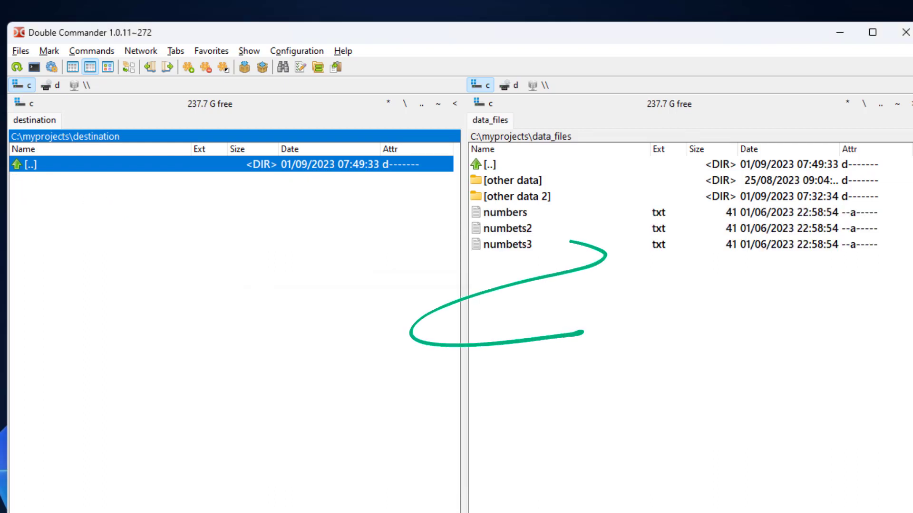